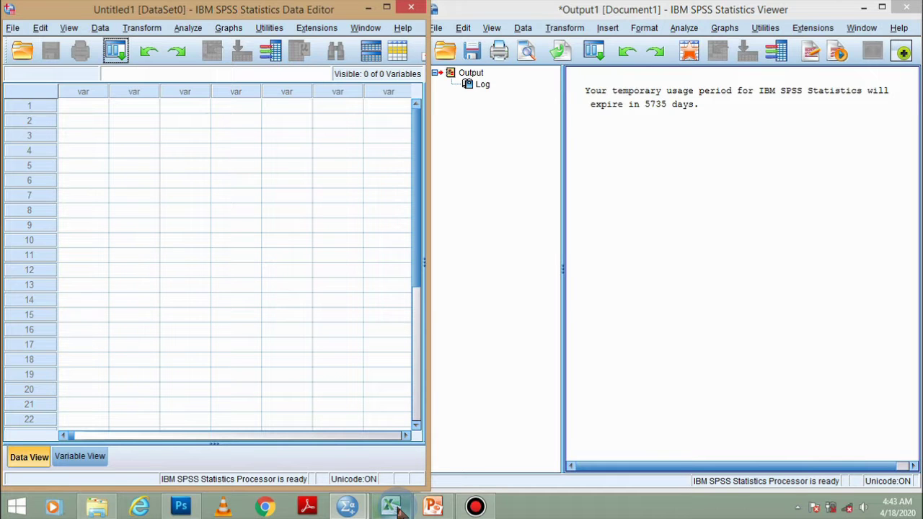
# Switch to the covid19.xlsx workbook in Excel and examine the X and Y columns of the deaths and recoveries tables.
pyautogui.click(398, 508)
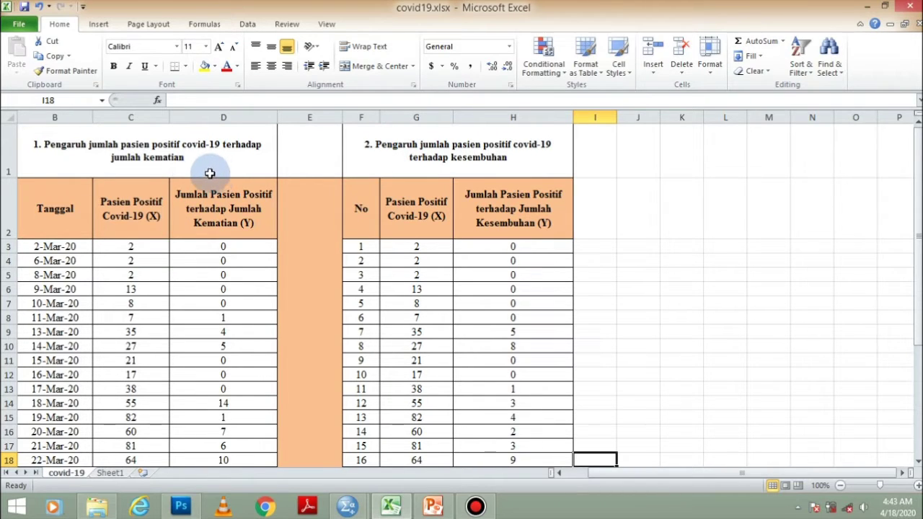
pyautogui.click(139, 168)
pyautogui.click(552, 157)
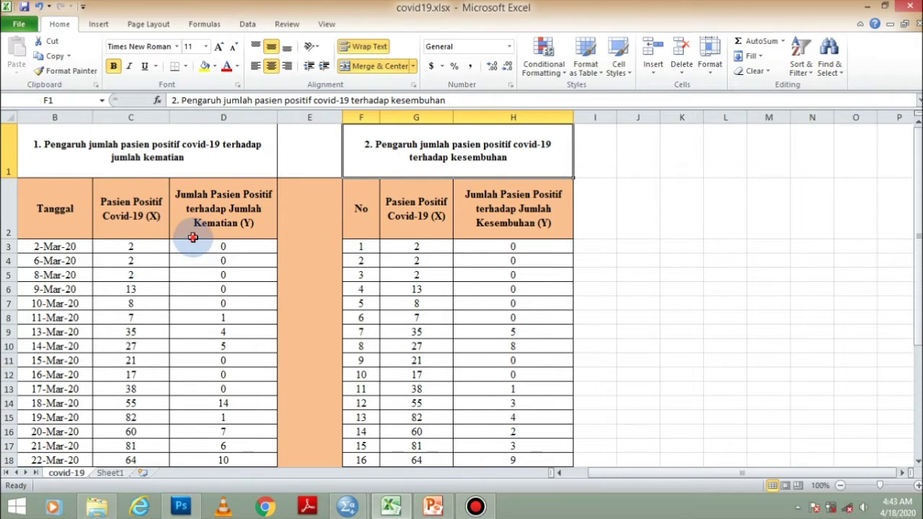
pyautogui.click(192, 230)
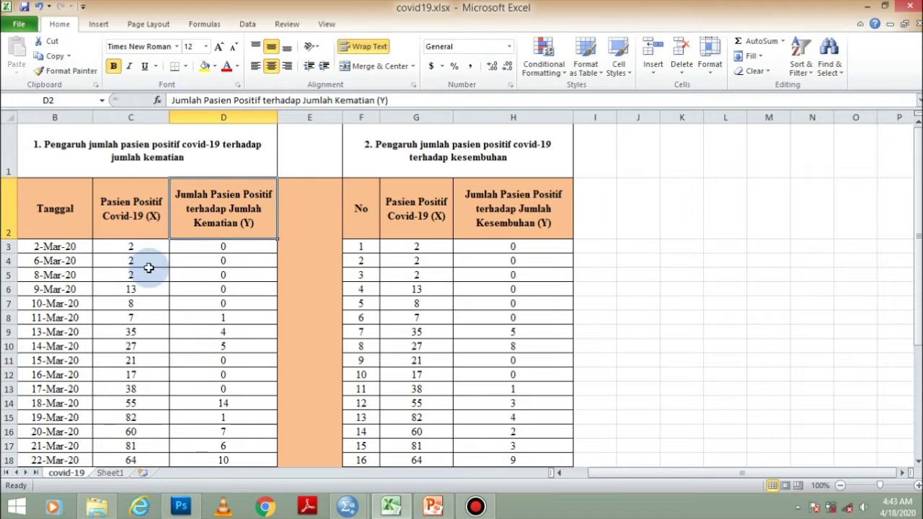
pyautogui.click(145, 224)
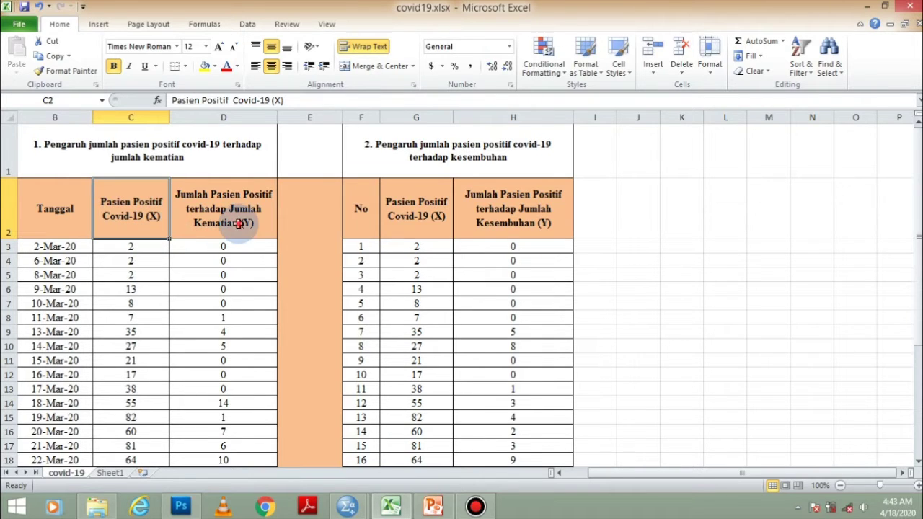
pyautogui.click(238, 224)
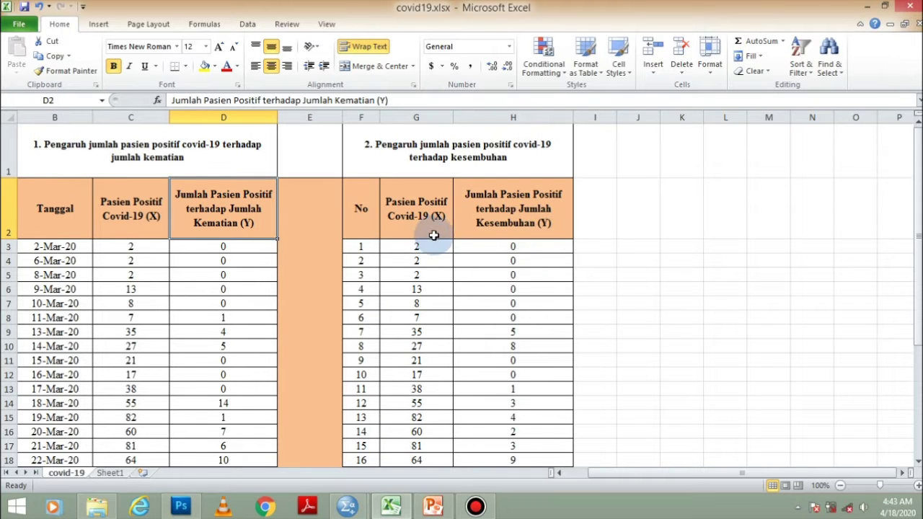
pyautogui.click(236, 248)
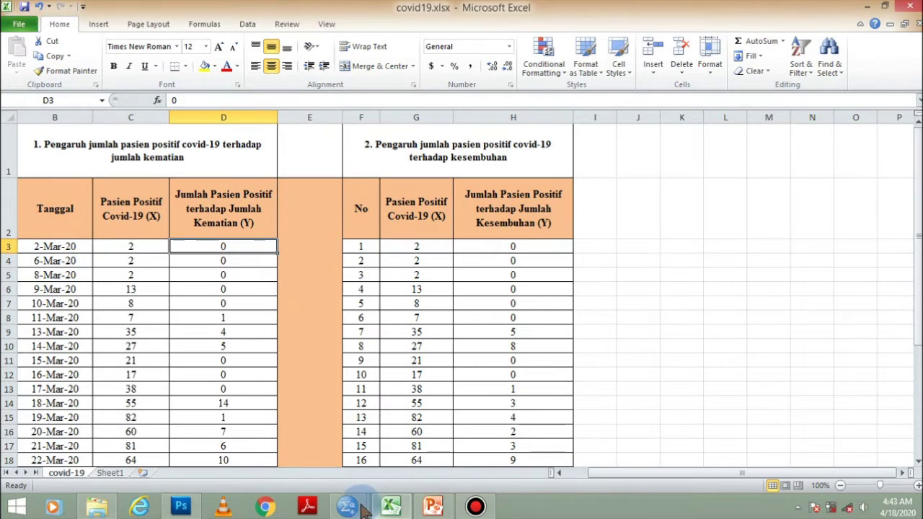
# Switch to the SPSS Data Editor and define two variables named x and y.
pyautogui.moveTo(348, 506)
pyautogui.click(311, 405)
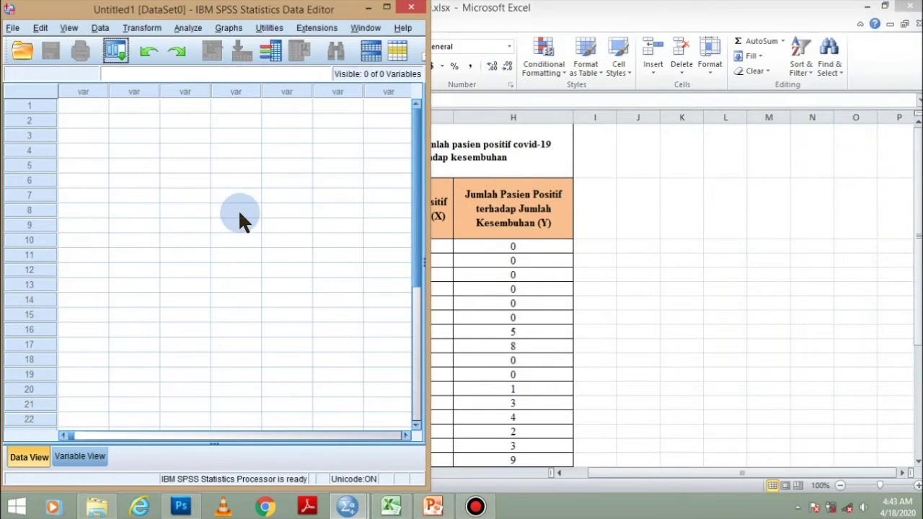
pyautogui.click(81, 456)
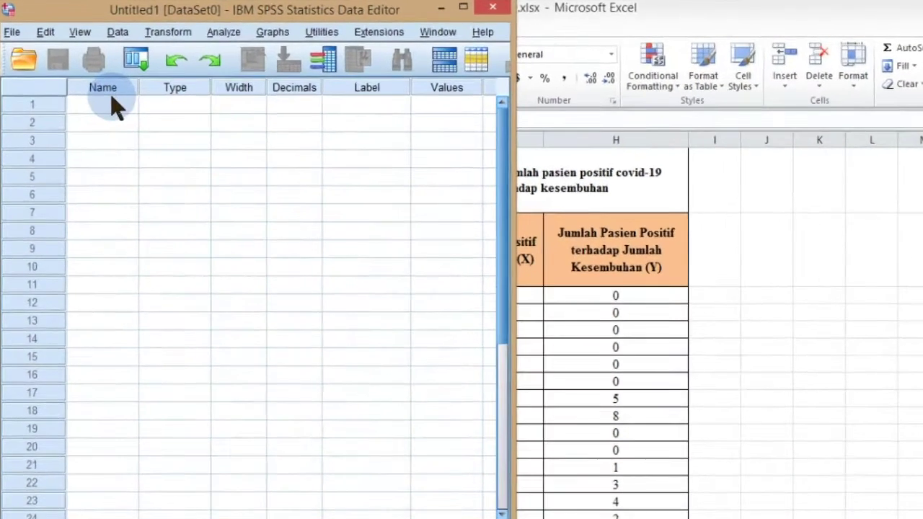
pyautogui.click(97, 96)
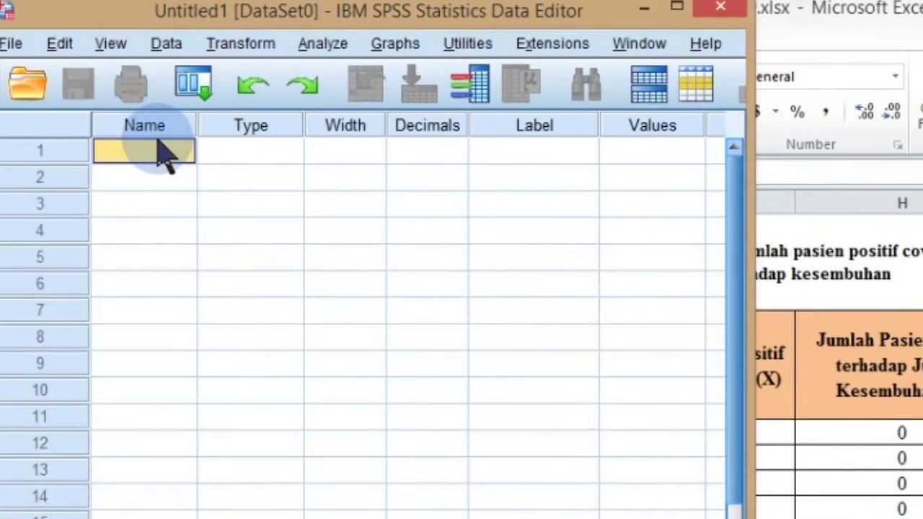
pyautogui.write('x')
pyautogui.click(208, 222)
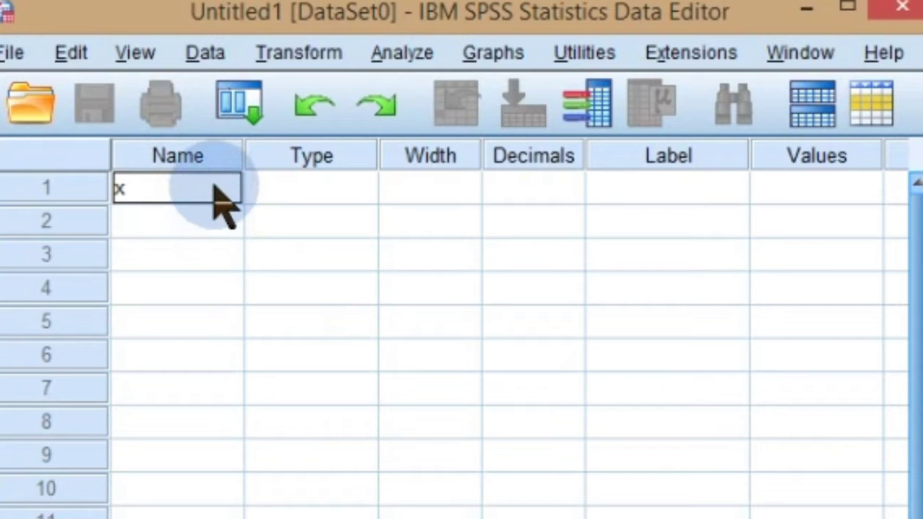
pyautogui.click(209, 220)
pyautogui.write('y')
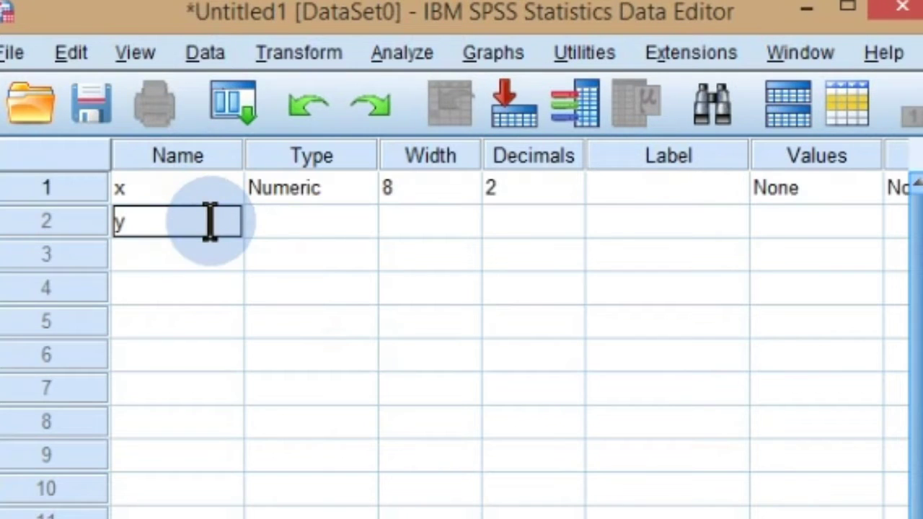
# Label variable x as "Jumlah Pasien Positif" and variable y as "Jumlah Kematian".
pyautogui.click(609, 194)
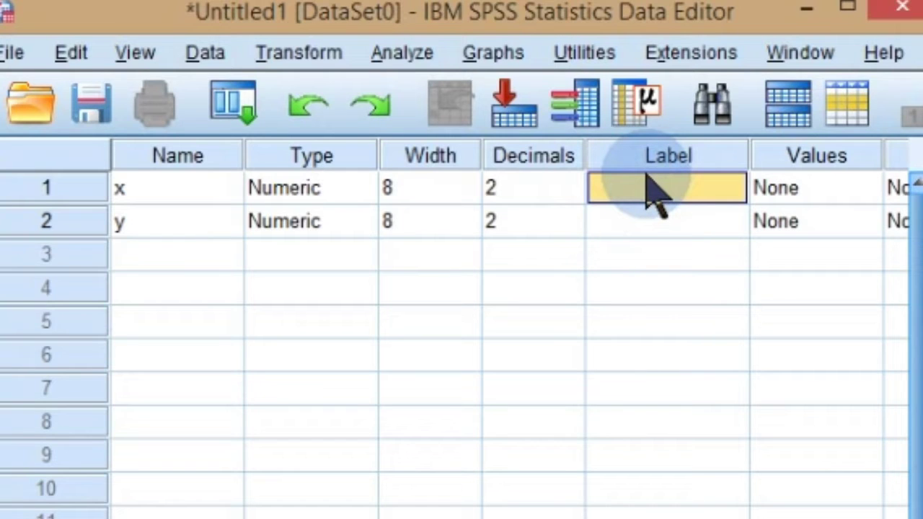
pyautogui.write('Jumla')
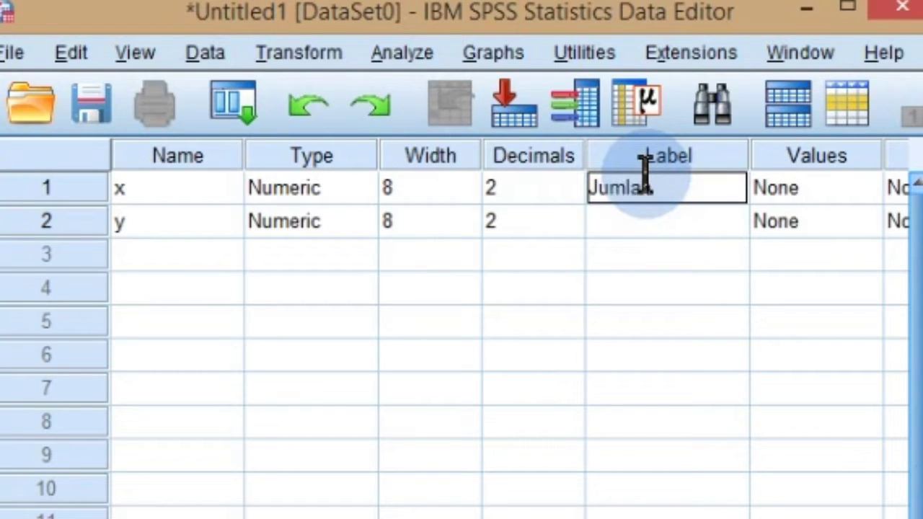
pyautogui.write('h Pasien Positif')
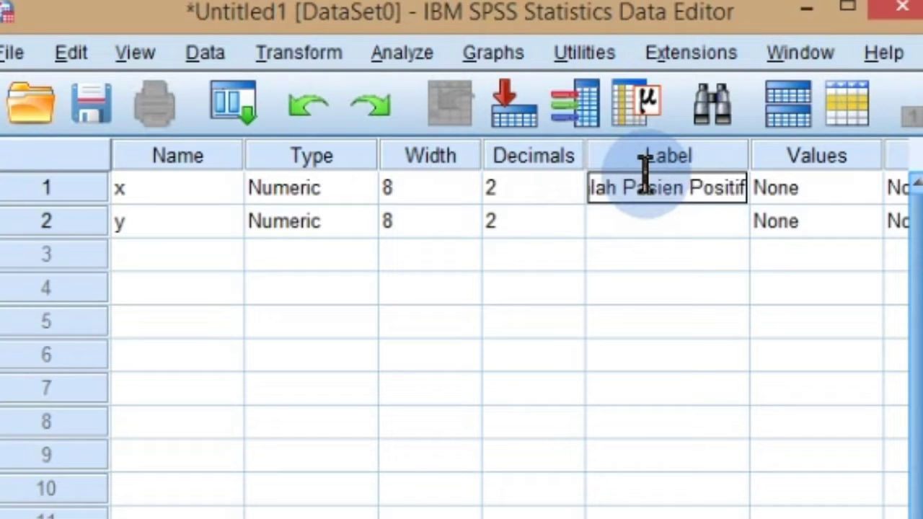
pyautogui.click(690, 228)
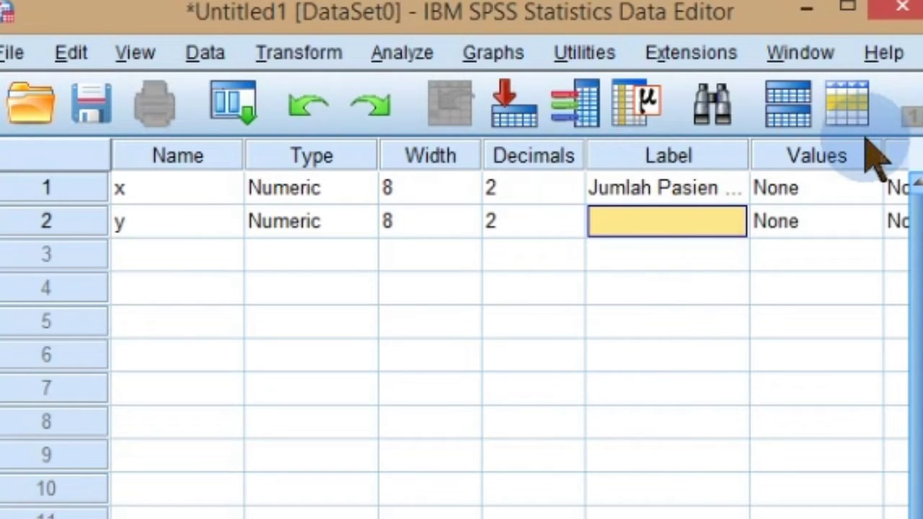
pyautogui.write('Jumlah Kematian')
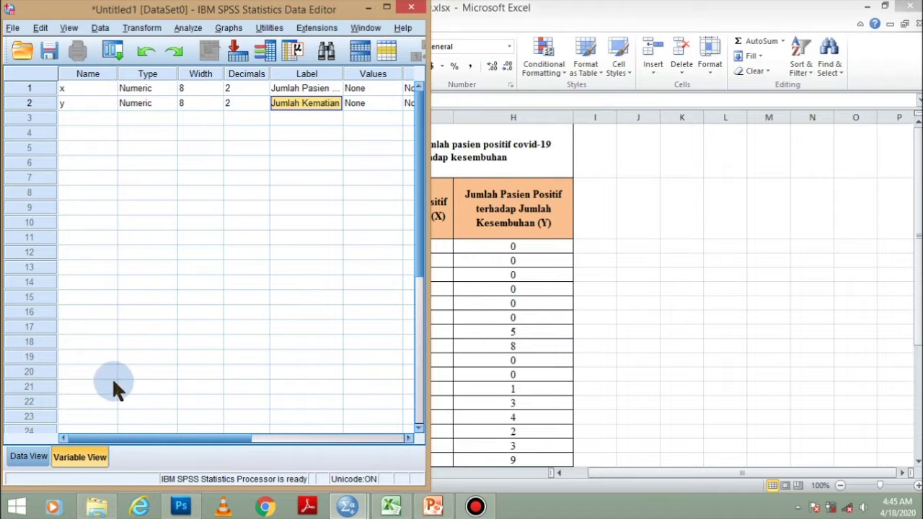
# Show the SPSS data grid, then switch to Excel and copy the positive-patient and death counts in C3:D36.
pyautogui.click(22, 462)
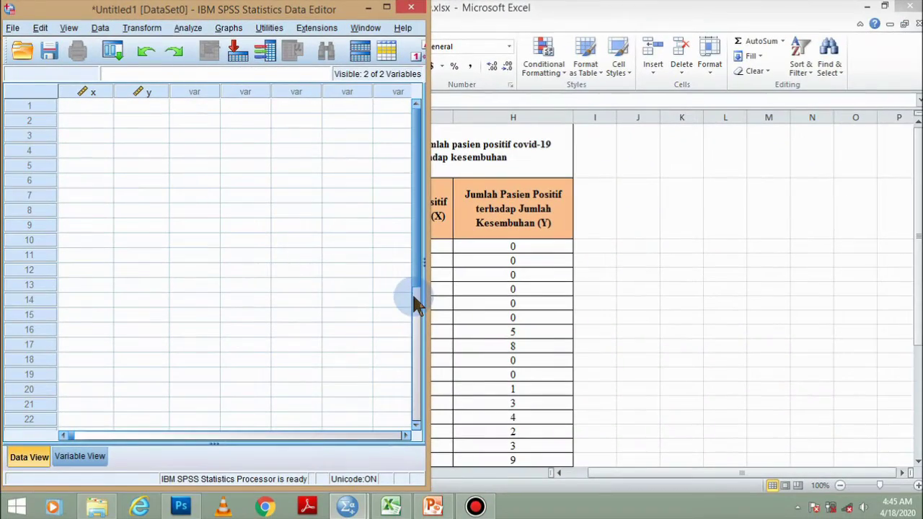
pyautogui.click(493, 264)
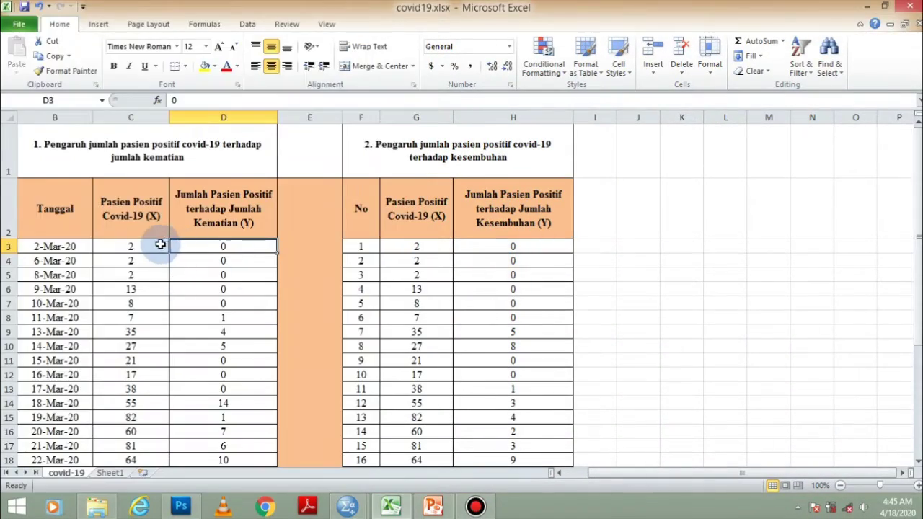
pyautogui.moveTo(121, 249); pyautogui.dragTo(200, 437)
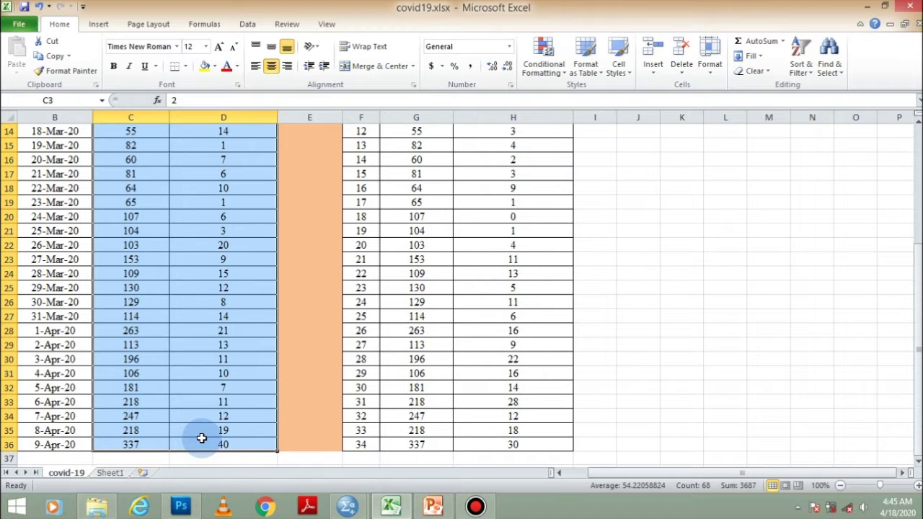
pyautogui.hotkey('ctrl', 'c')
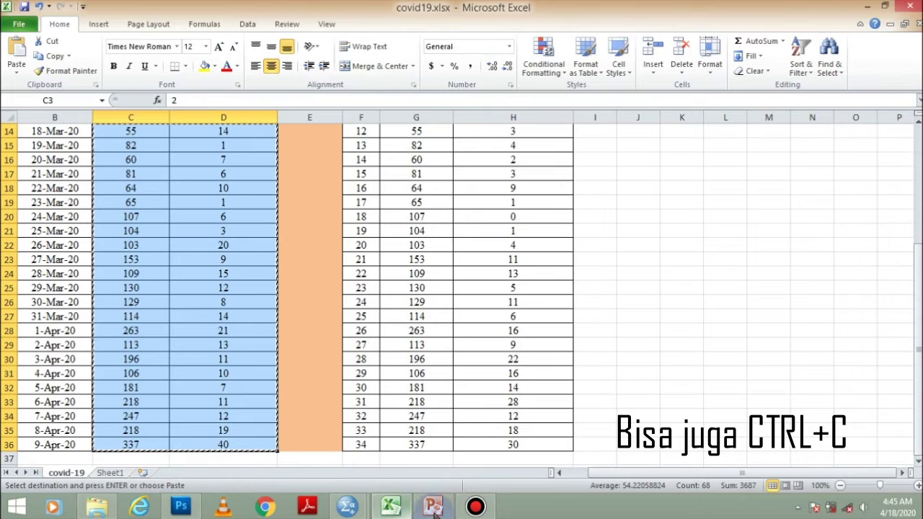
# Switch back to the SPSS Data Editor and paste the copied values into x and y from the first row.
pyautogui.click(348, 507)
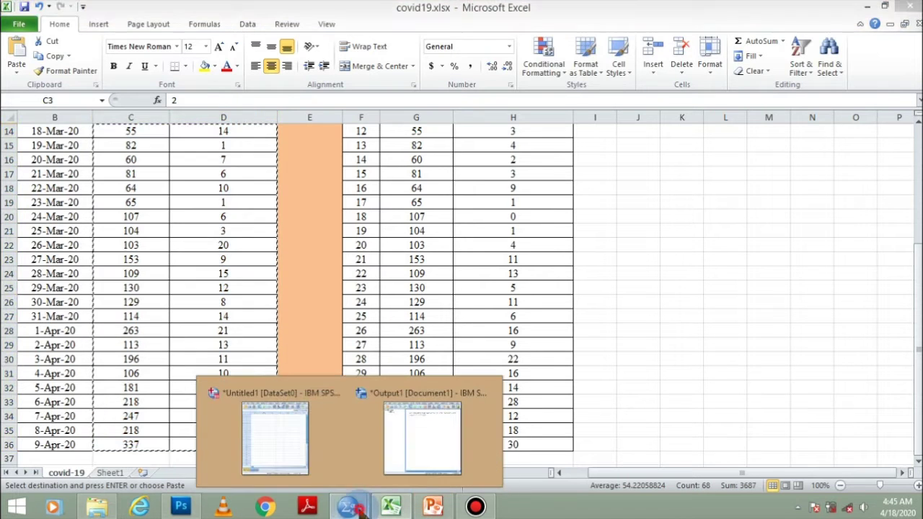
pyautogui.click(314, 448)
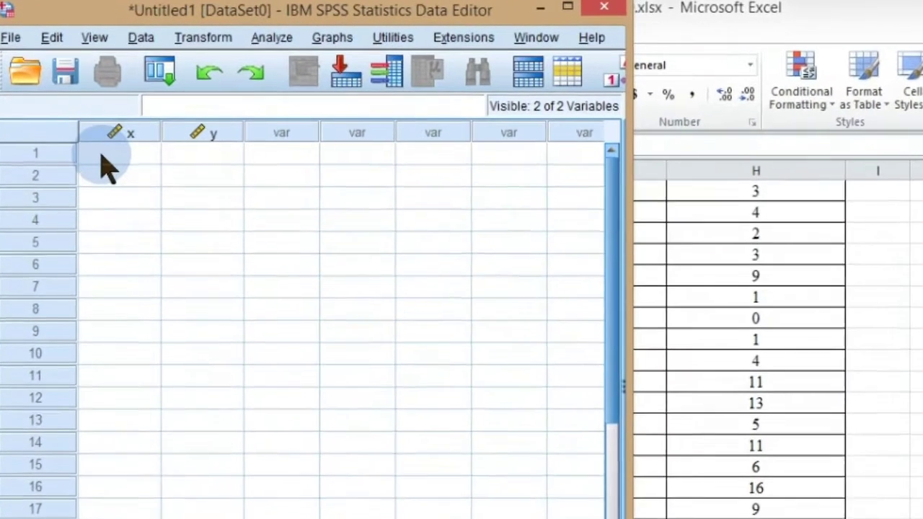
pyautogui.rightClick(105, 113)
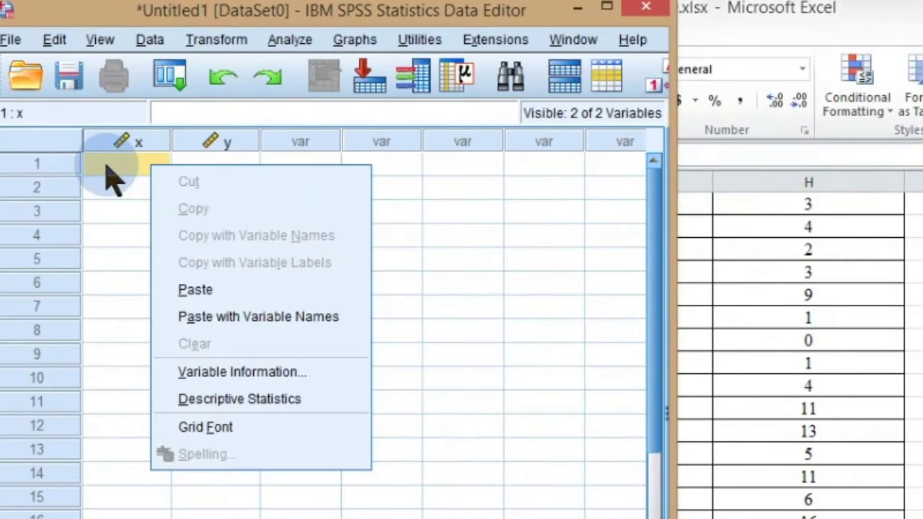
pyautogui.click(198, 289)
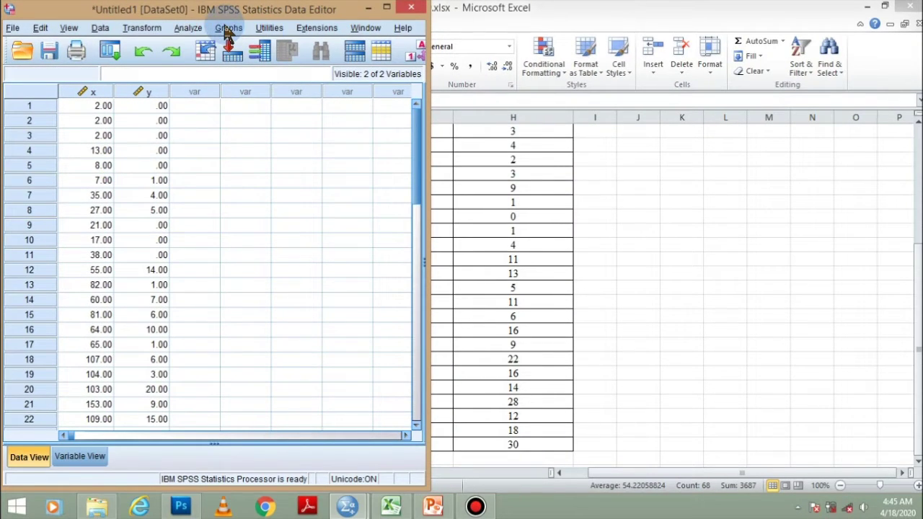
# Run a linear regression with Jumlah Pasien Positif [x] as the independent and Jumlah Kematian [y] as the dependent variable.
pyautogui.click(190, 28)
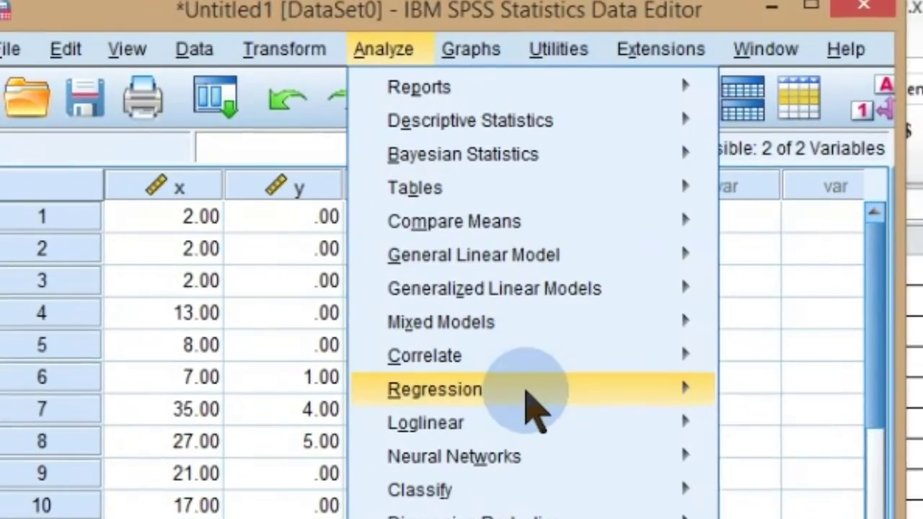
pyautogui.moveTo(483, 348)
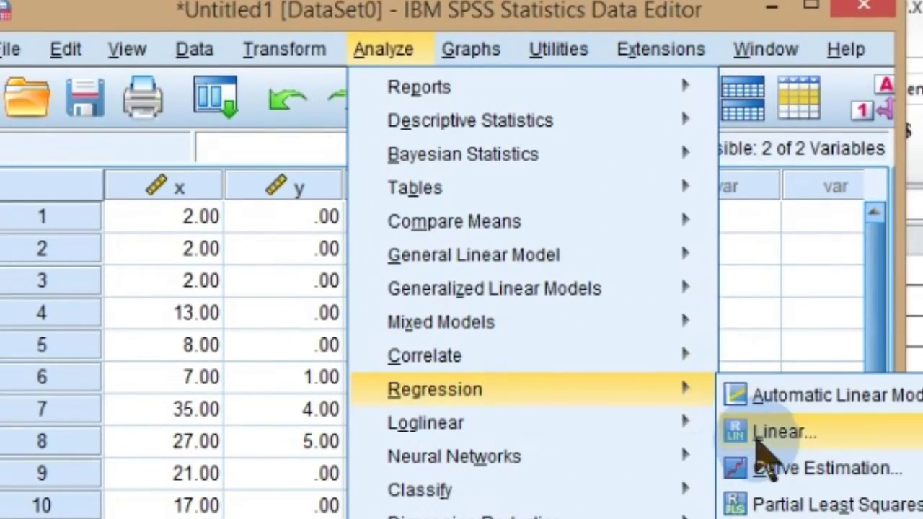
pyautogui.click(764, 433)
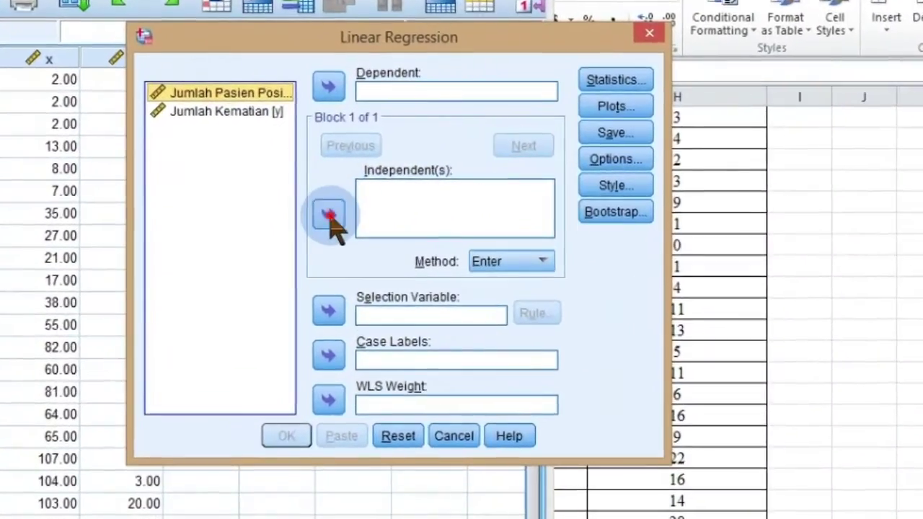
pyautogui.click(329, 215)
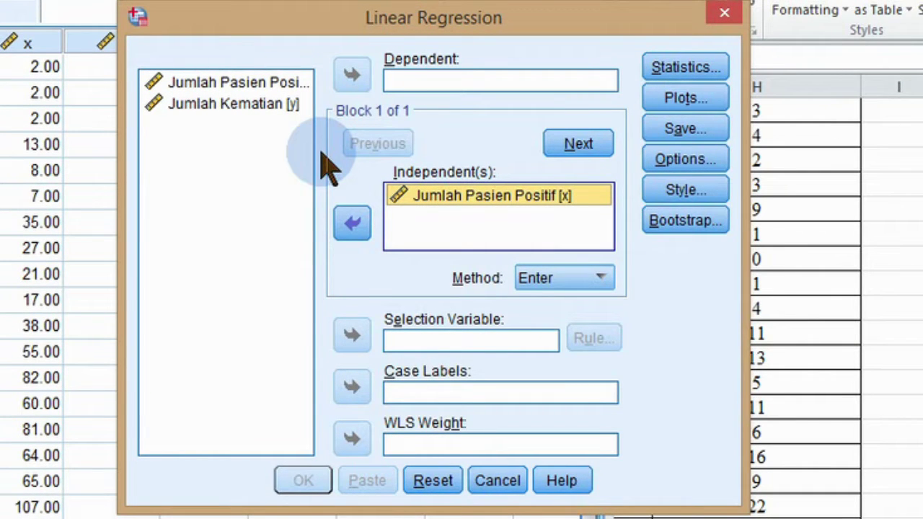
pyautogui.click(270, 104)
pyautogui.click(353, 76)
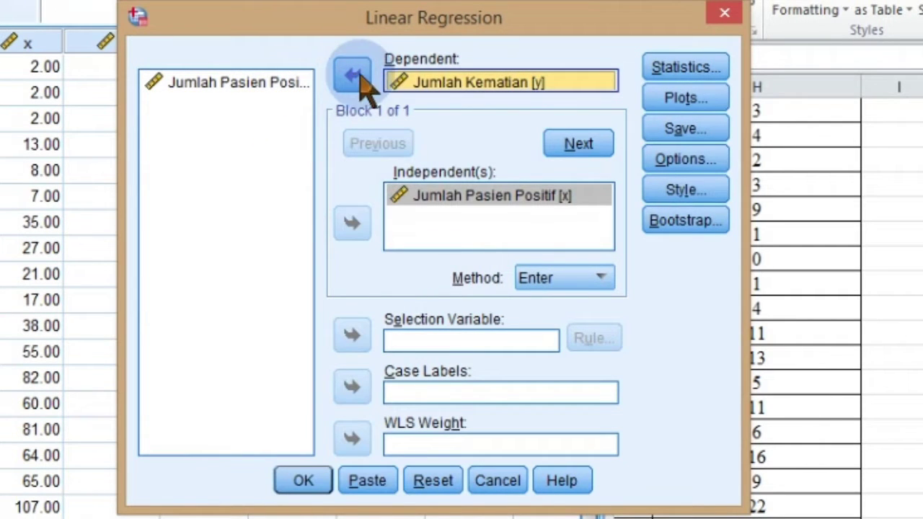
pyautogui.click(301, 480)
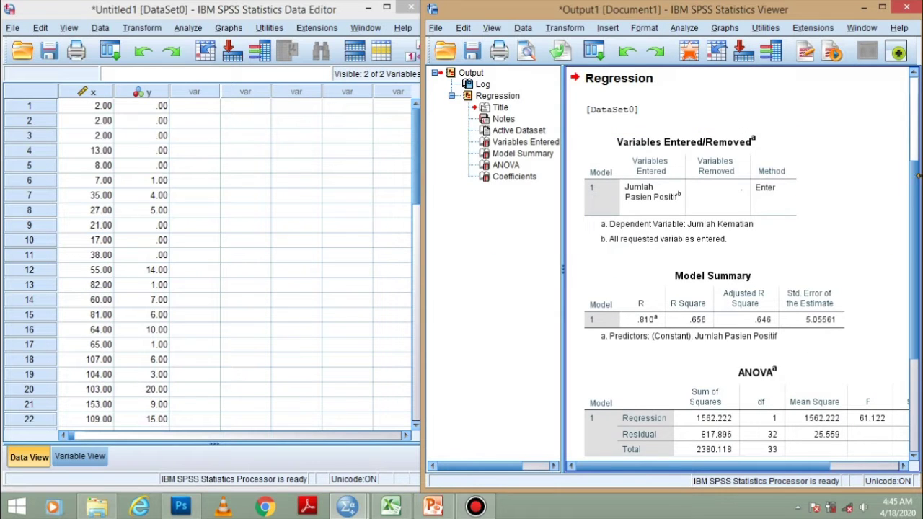
# Examine the Model Summary, ANOVA and Coefficients tables in the regression output.
pyautogui.moveTo(913, 196); pyautogui.dragTo(919, 303)
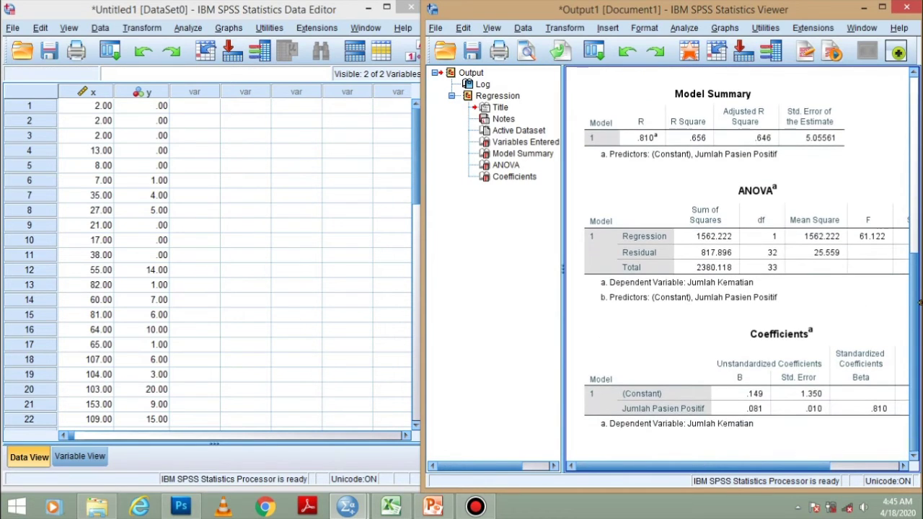
pyautogui.click(700, 469)
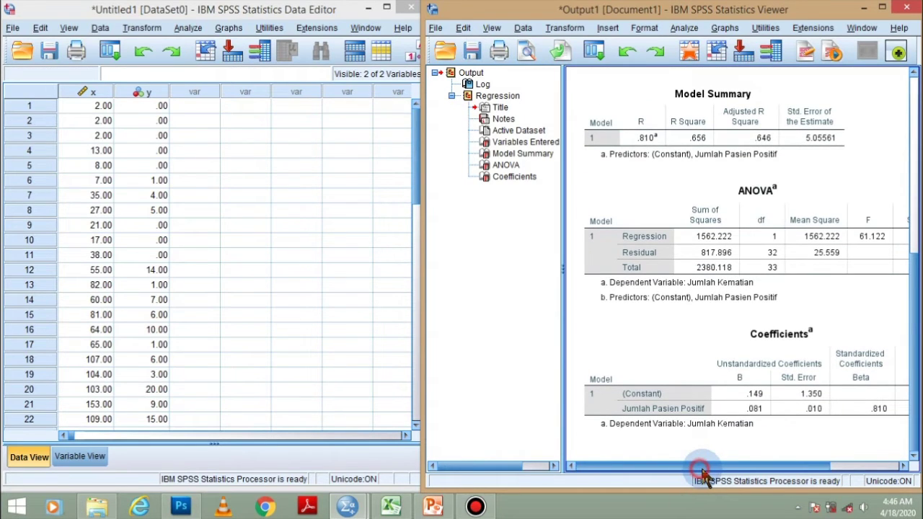
pyautogui.hscroll(3, 765, 490)
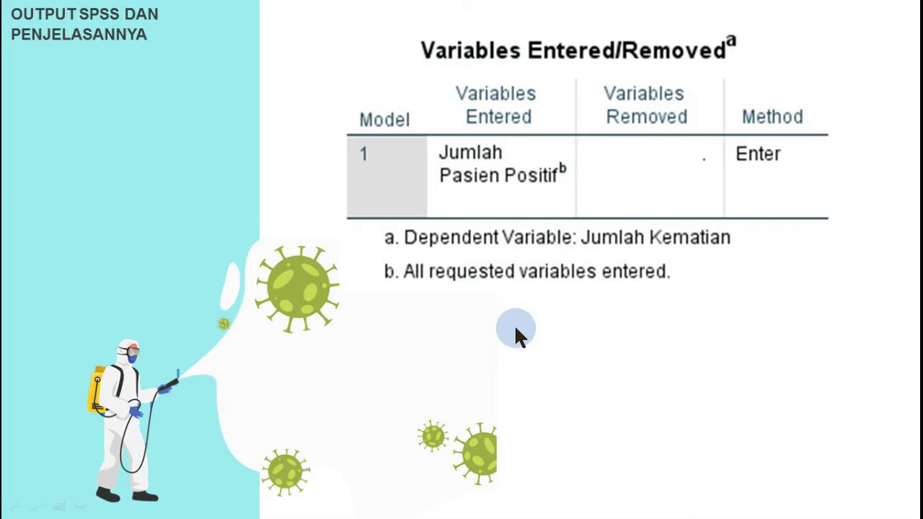
pyautogui.click(491, 274)
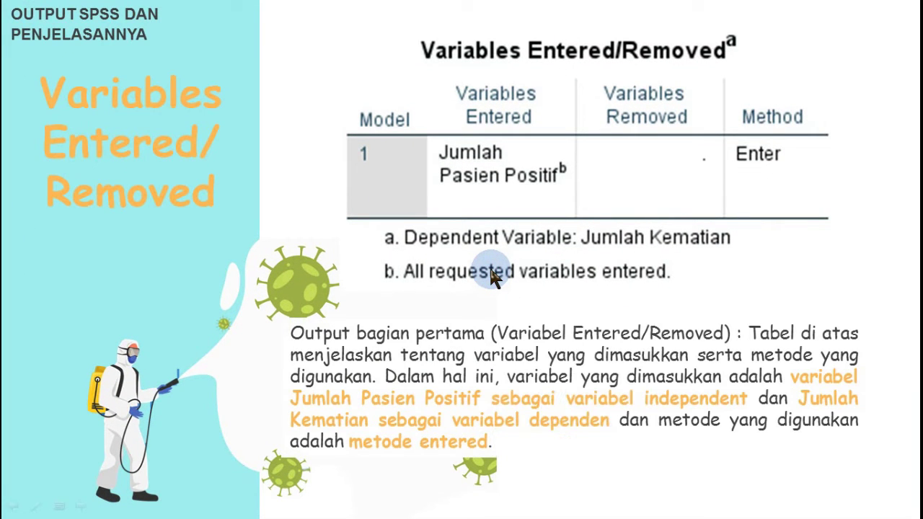